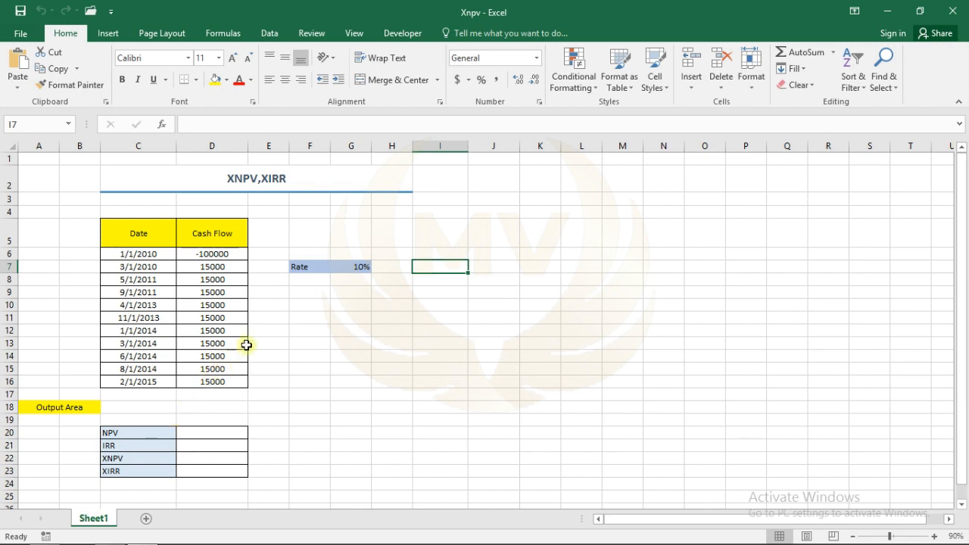
Step: Start a formula in the NPV output cell D20 that adds cell D6 to the NPV function
{"action": "left_click", "coordinate": [186, 432]}
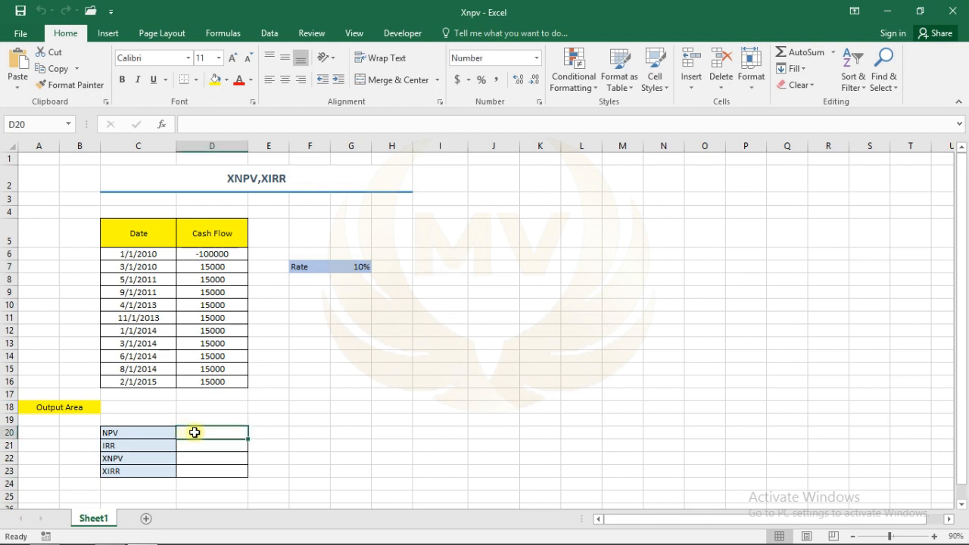
{"action": "type", "text": "="}
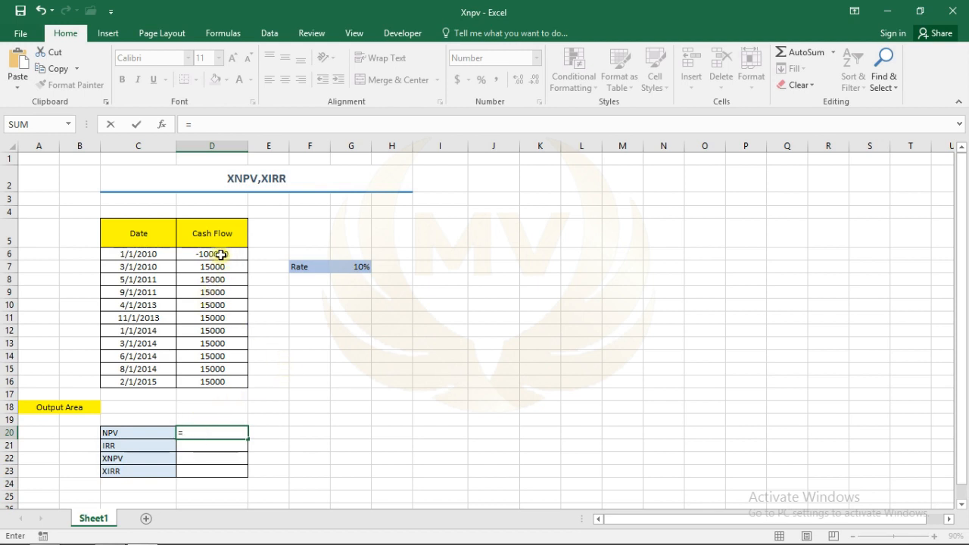
{"action": "left_click", "coordinate": [220, 255]}
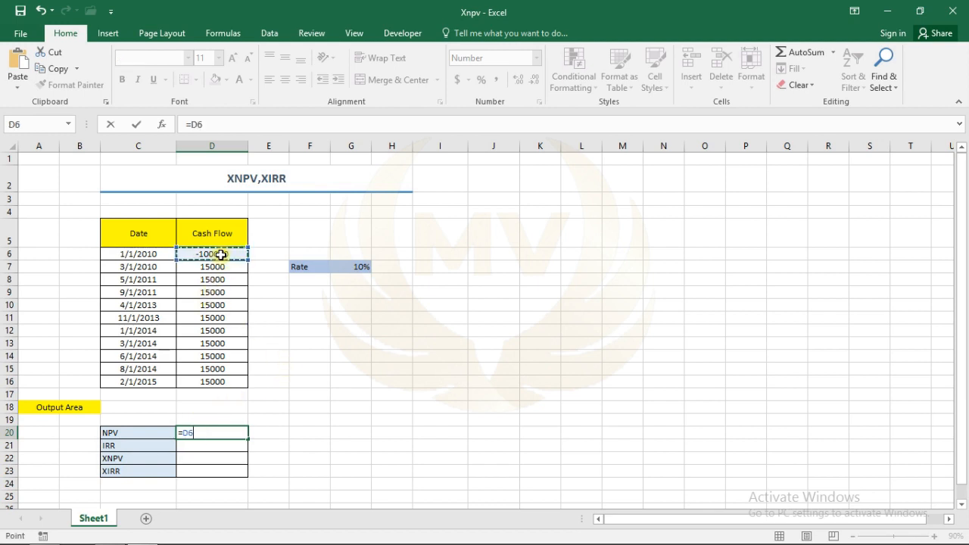
{"action": "type", "text": "+npv"}
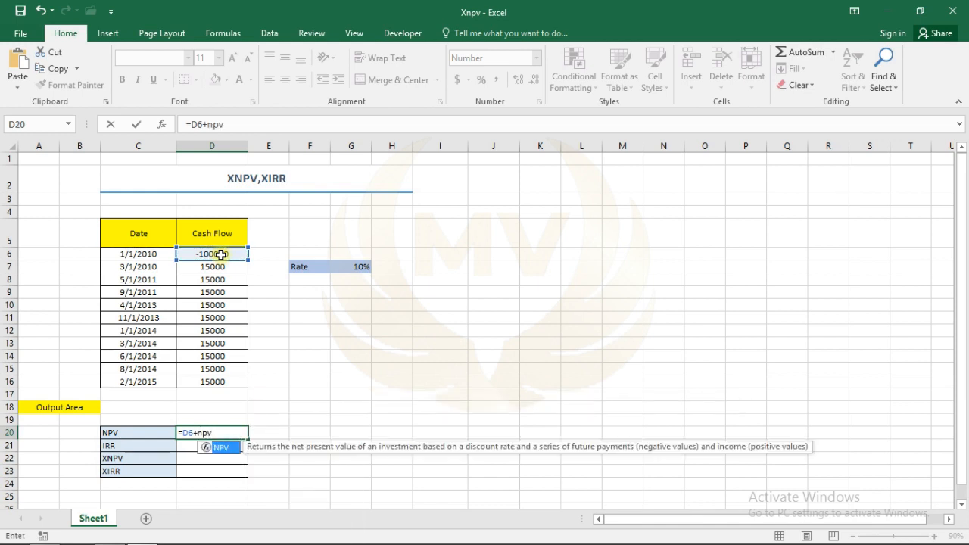
{"action": "double_click", "coordinate": [221, 447]}
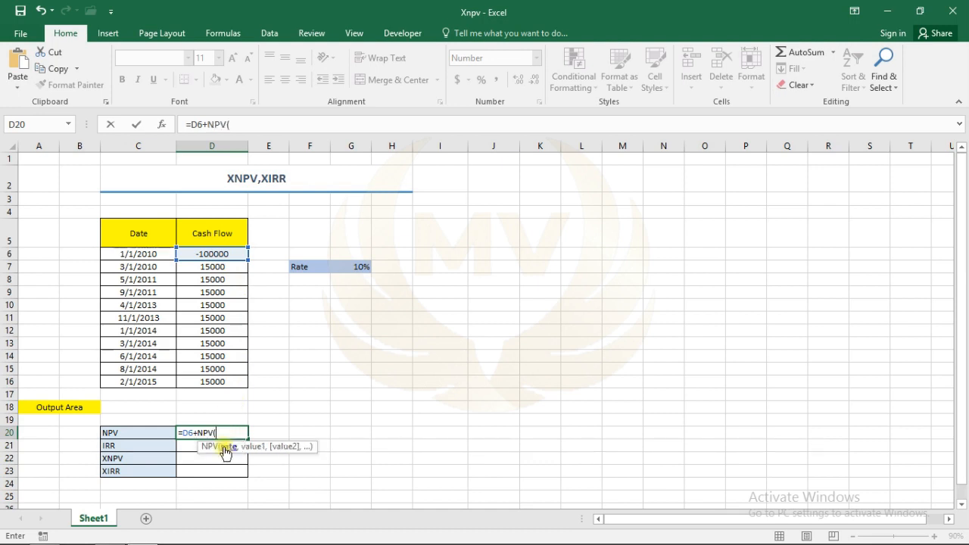
Step: Open the NPV function arguments, set Rate to G7 and Value1 to D7:D16, and confirm
{"action": "left_click", "coordinate": [163, 124]}
{"action": "left_click_drag", "start_coordinate": [596, 192], "coordinate": [570, 218]}
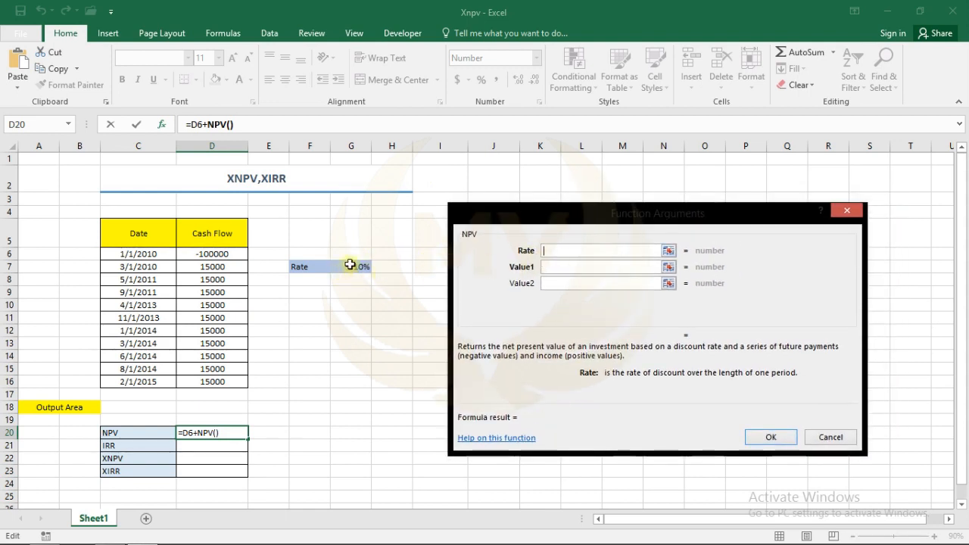
{"action": "left_click", "coordinate": [355, 266]}
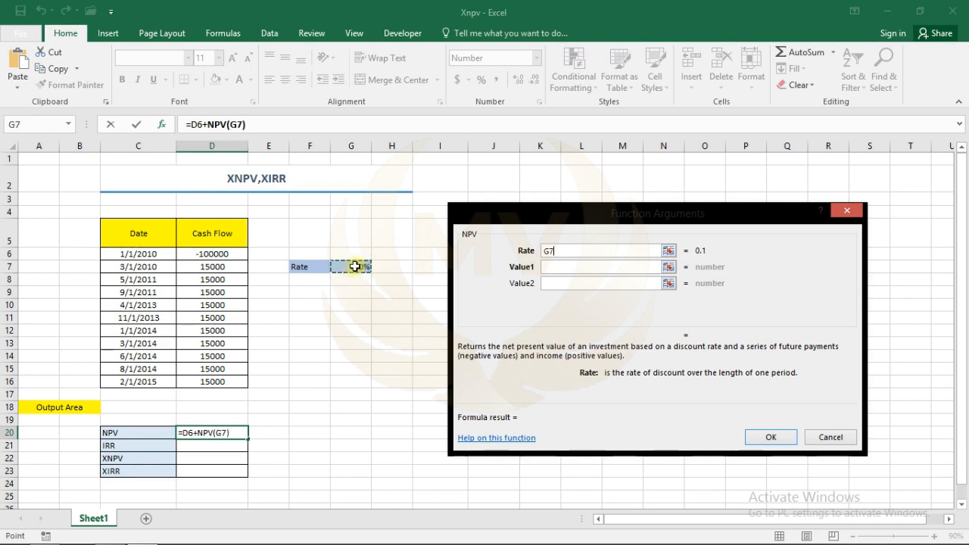
{"action": "left_click", "coordinate": [554, 267]}
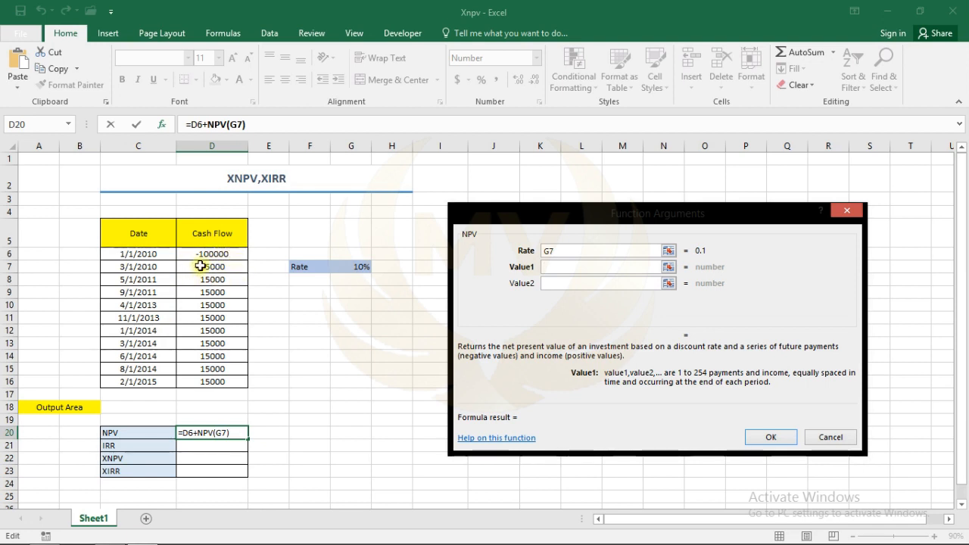
{"action": "left_click_drag", "start_coordinate": [196, 267], "coordinate": [213, 376]}
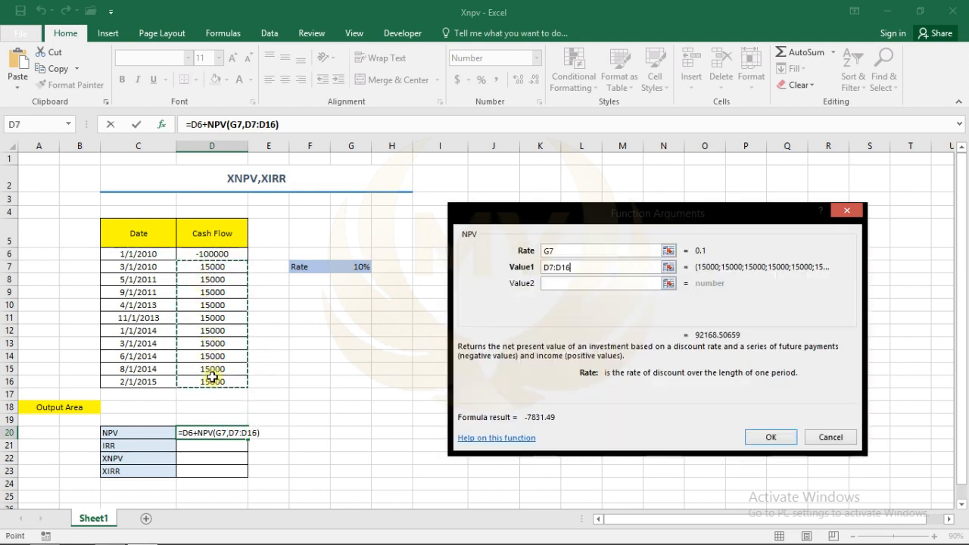
{"action": "left_click", "coordinate": [769, 441]}
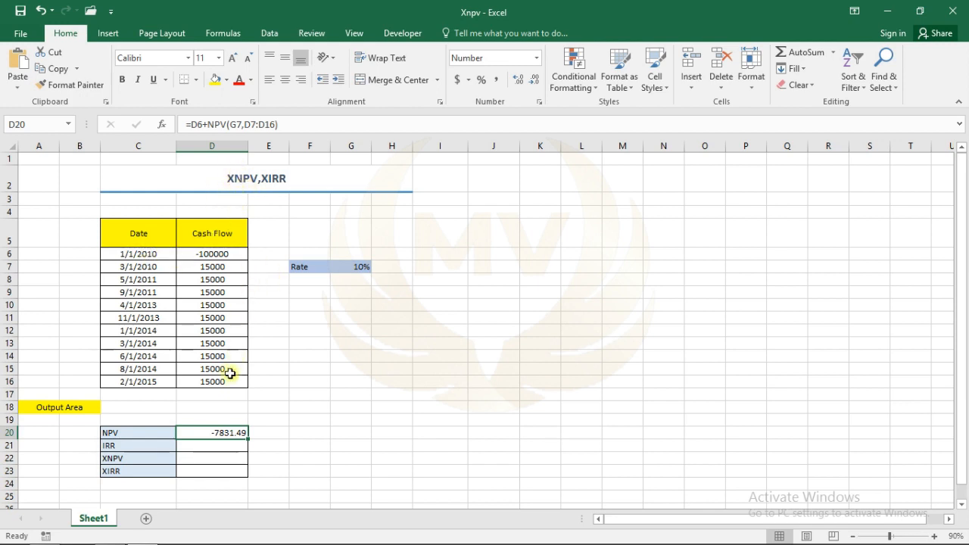
Step: Enter an IRR formula in the IRR output cell D21 using the cash flows D6:D16 as values
{"action": "left_click", "coordinate": [195, 445]}
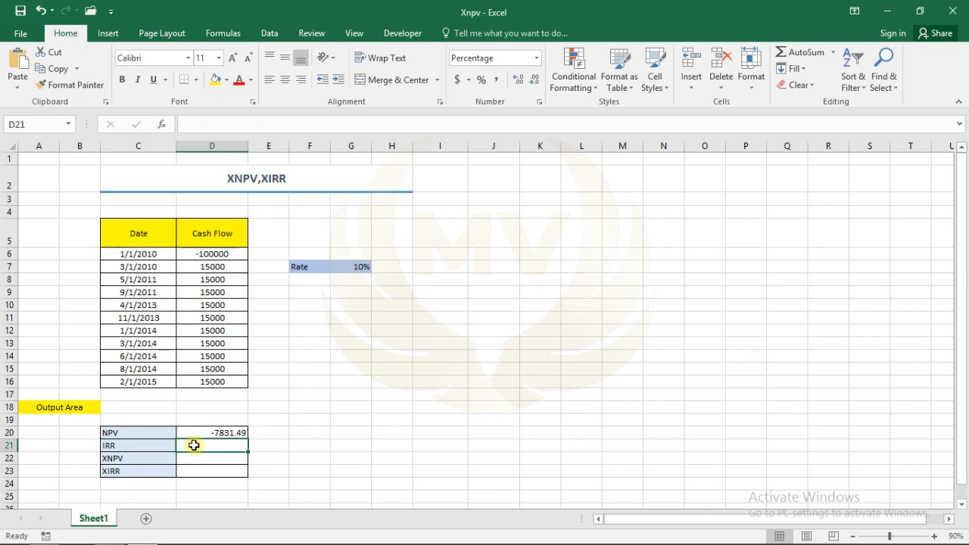
{"action": "type", "text": "="}
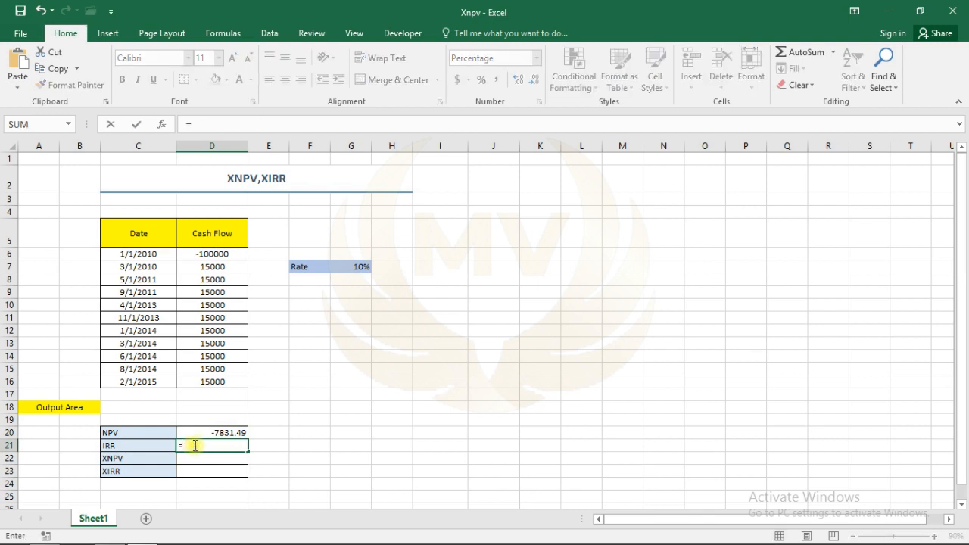
{"action": "type", "text": "irr"}
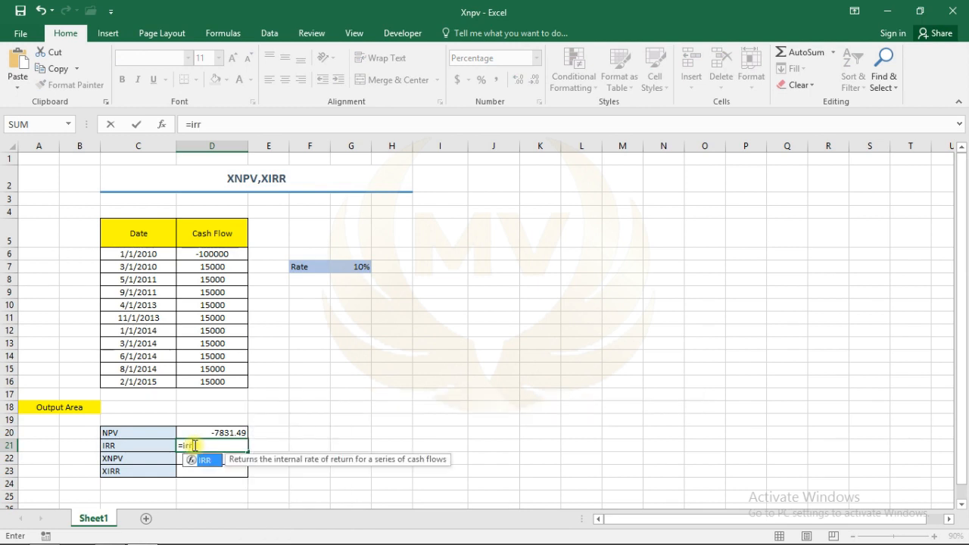
{"action": "double_click", "coordinate": [201, 459]}
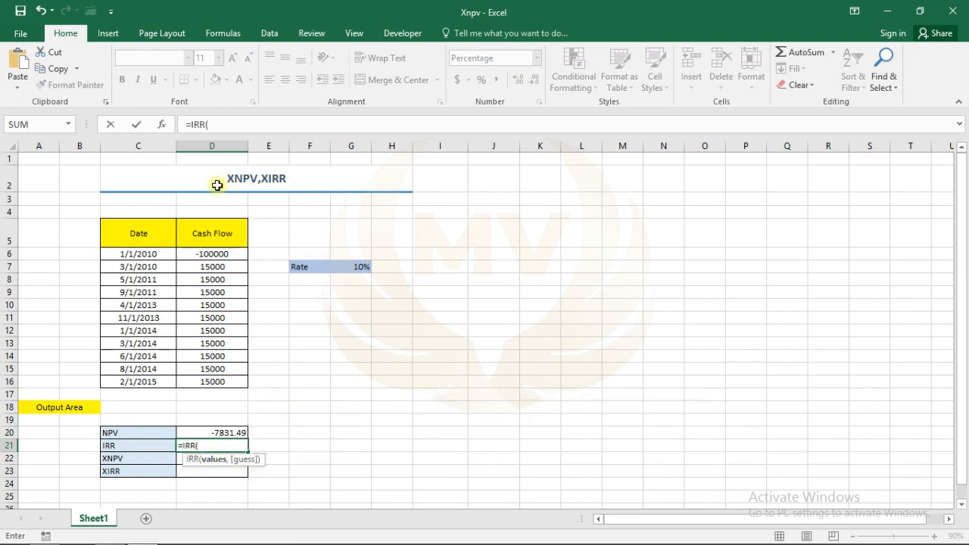
{"action": "left_click", "coordinate": [161, 126]}
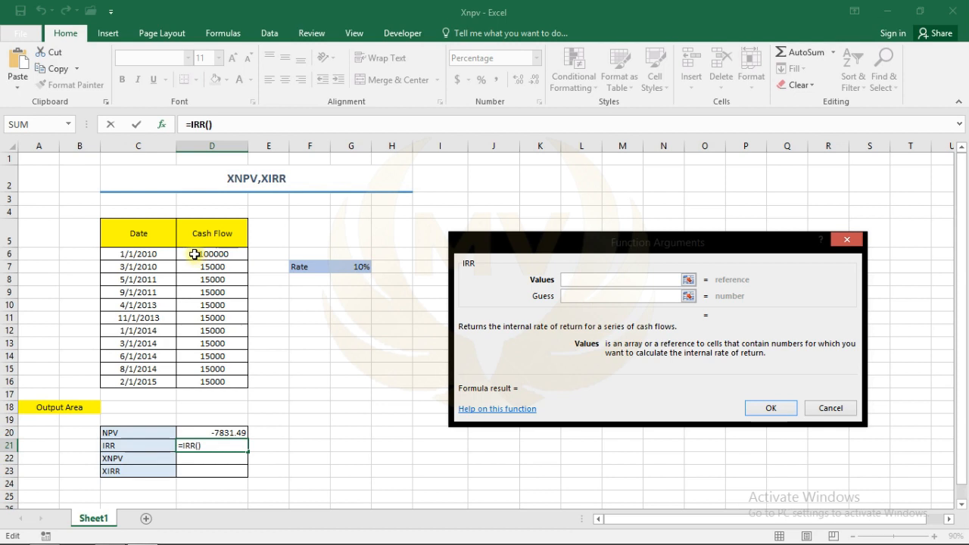
{"action": "left_click_drag", "start_coordinate": [198, 254], "coordinate": [220, 378]}
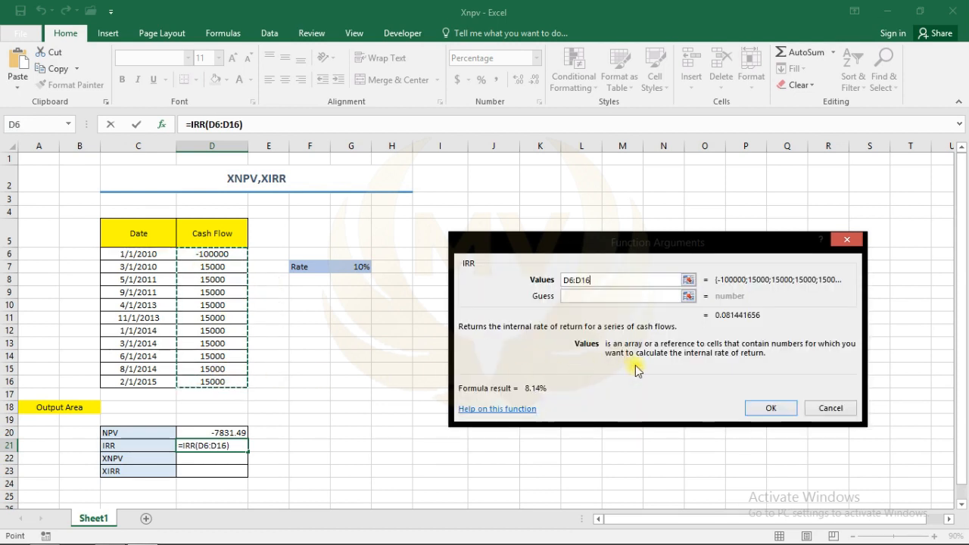
{"action": "left_click", "coordinate": [766, 408]}
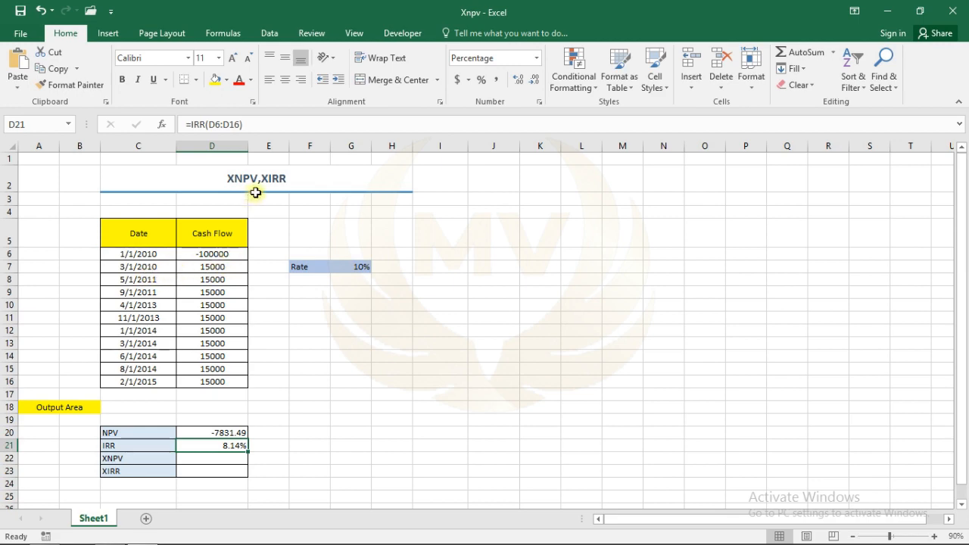
Step: Begin an XNPV formula in the XNPV output cell D22
{"action": "scroll", "coordinate": [272, 333], "scroll_direction": "down", "scroll_amount": 3}
{"action": "scroll", "coordinate": [205, 299], "scroll_direction": "up", "scroll_amount": 3}
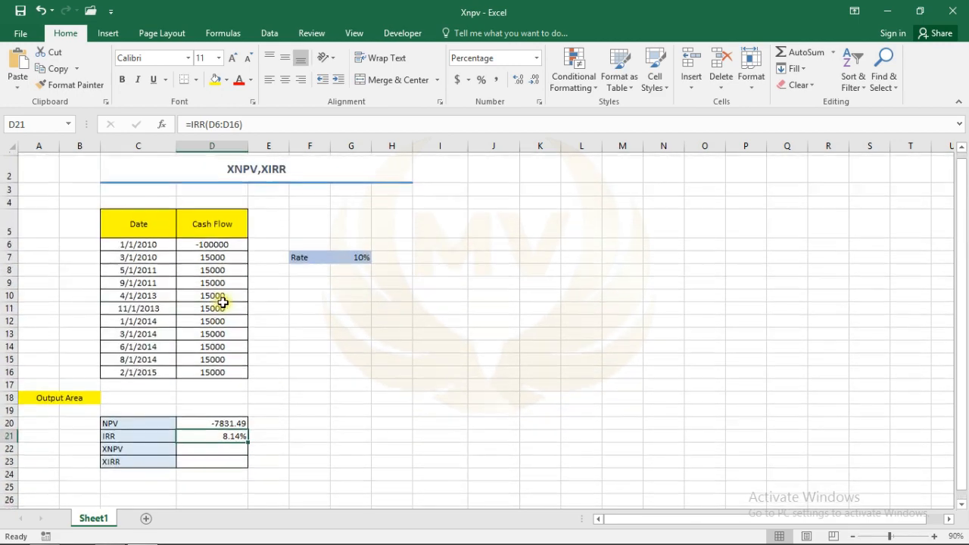
{"action": "scroll", "coordinate": [223, 303], "scroll_direction": "up", "scroll_amount": 1}
{"action": "left_click", "coordinate": [208, 457]}
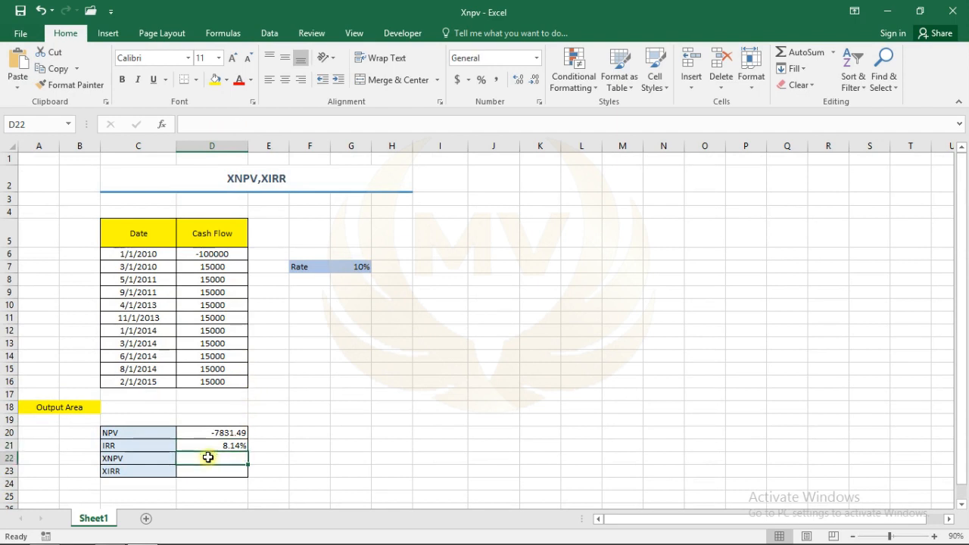
{"action": "type", "text": "="}
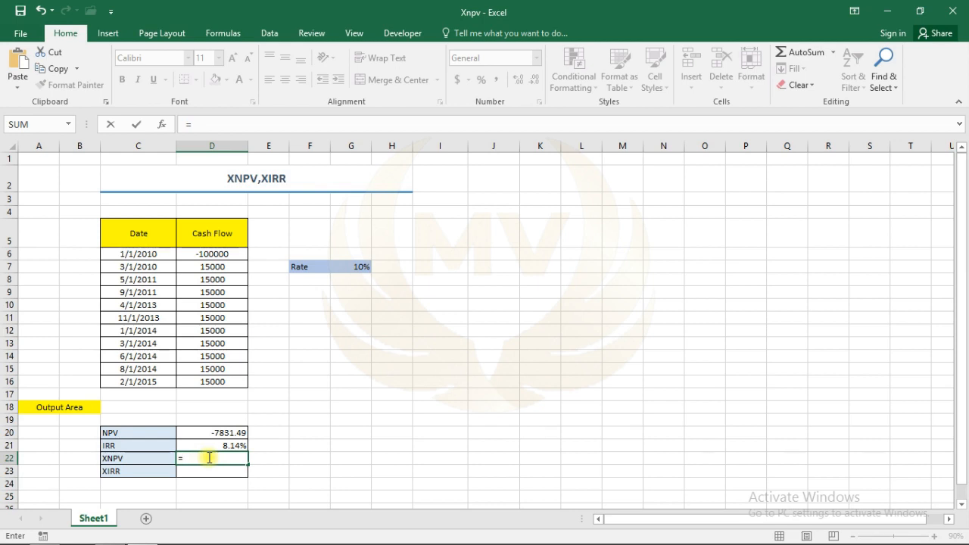
{"action": "type", "text": "x"}
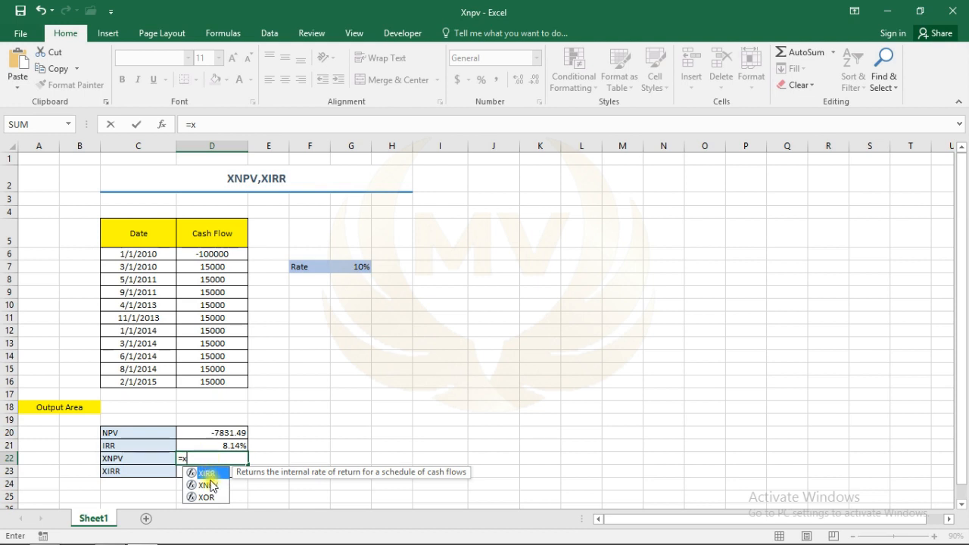
{"action": "double_click", "coordinate": [209, 486]}
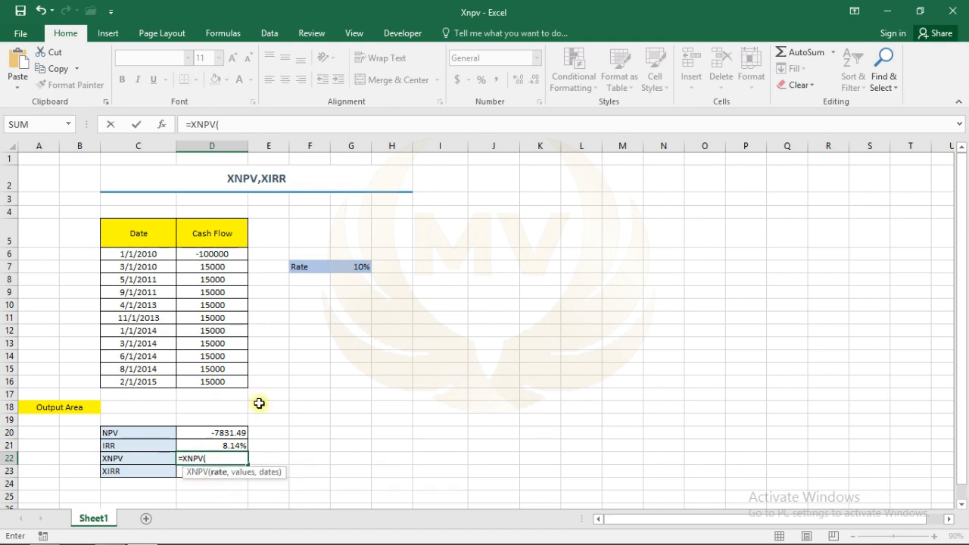
Step: Fill the XNPV arguments with Rate G7, Values D6:D16 and Dates C6:C16, and confirm
{"action": "left_click", "coordinate": [161, 125]}
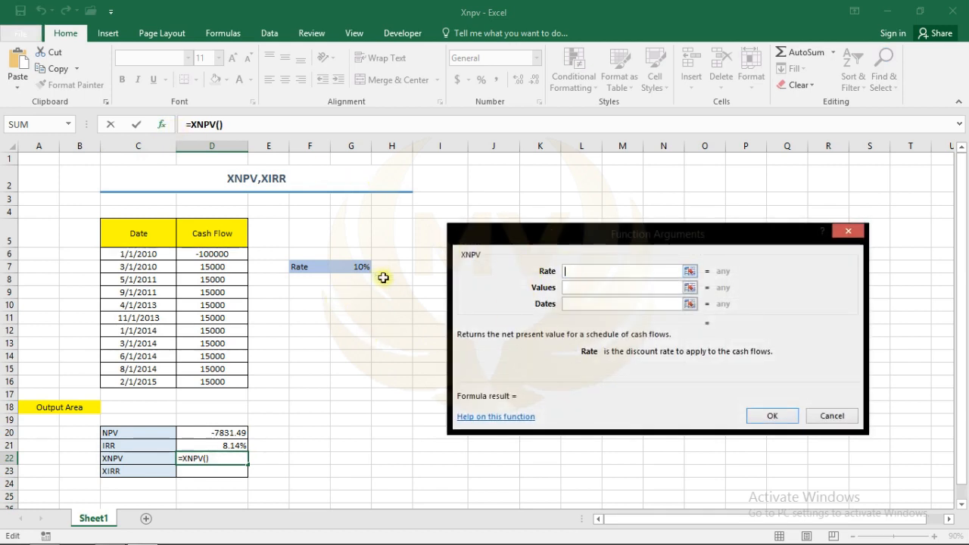
{"action": "left_click", "coordinate": [352, 266]}
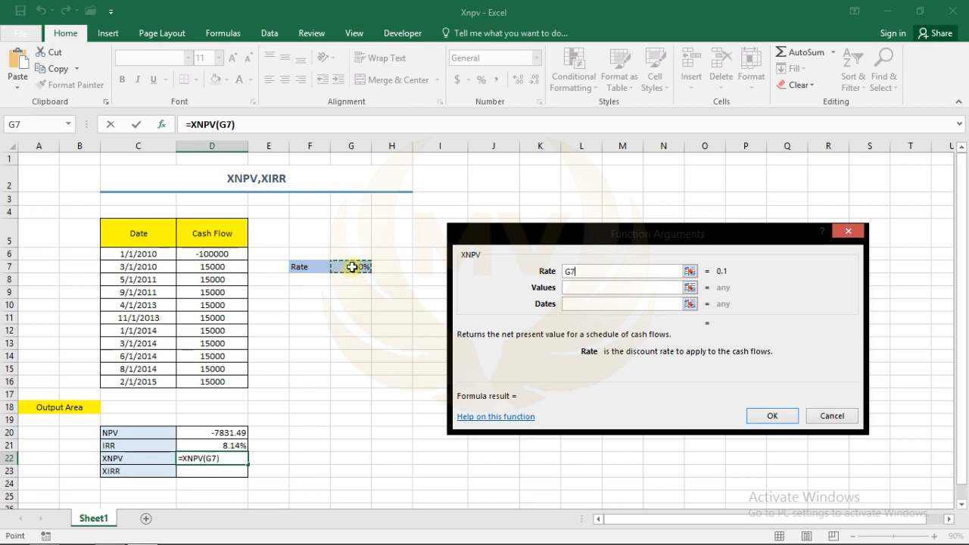
{"action": "left_click", "coordinate": [578, 288]}
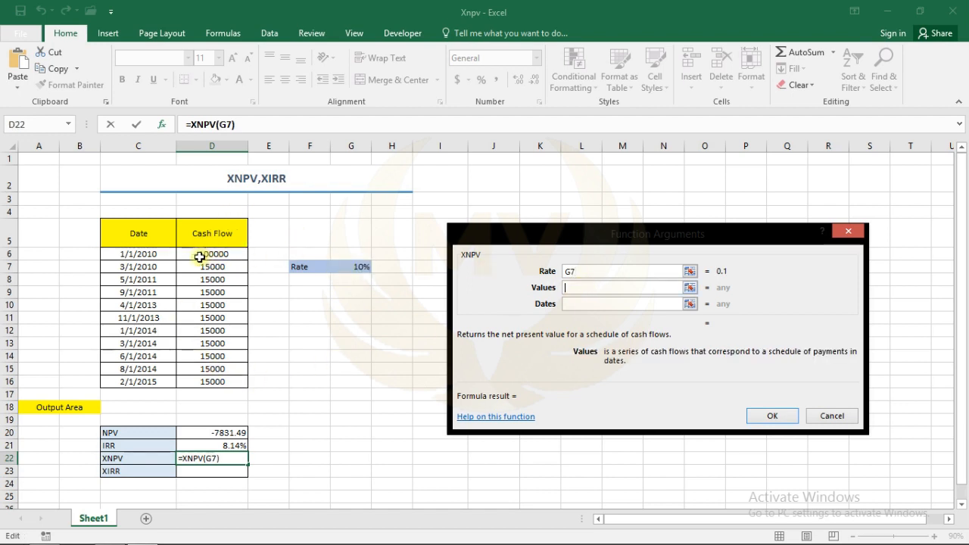
{"action": "left_click_drag", "start_coordinate": [194, 254], "coordinate": [209, 384]}
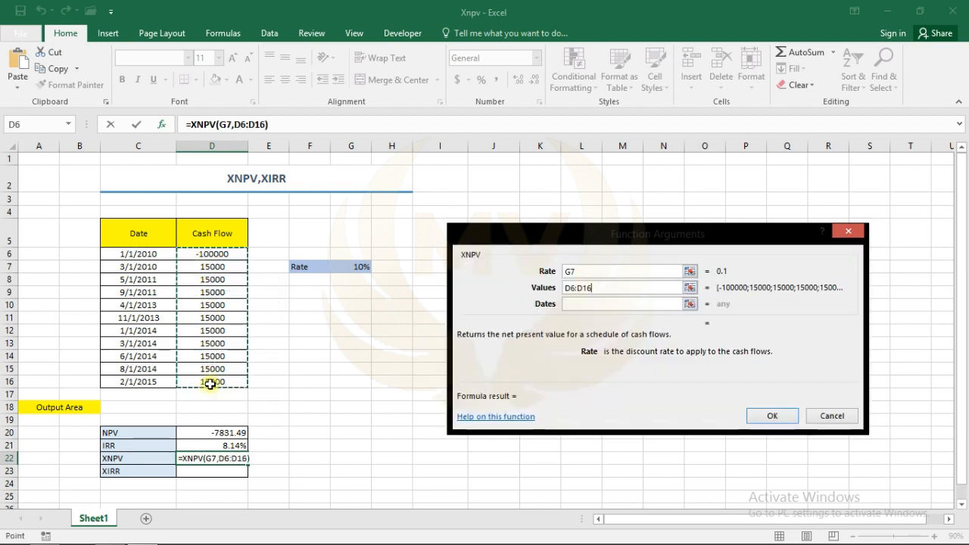
{"action": "left_click", "coordinate": [573, 303]}
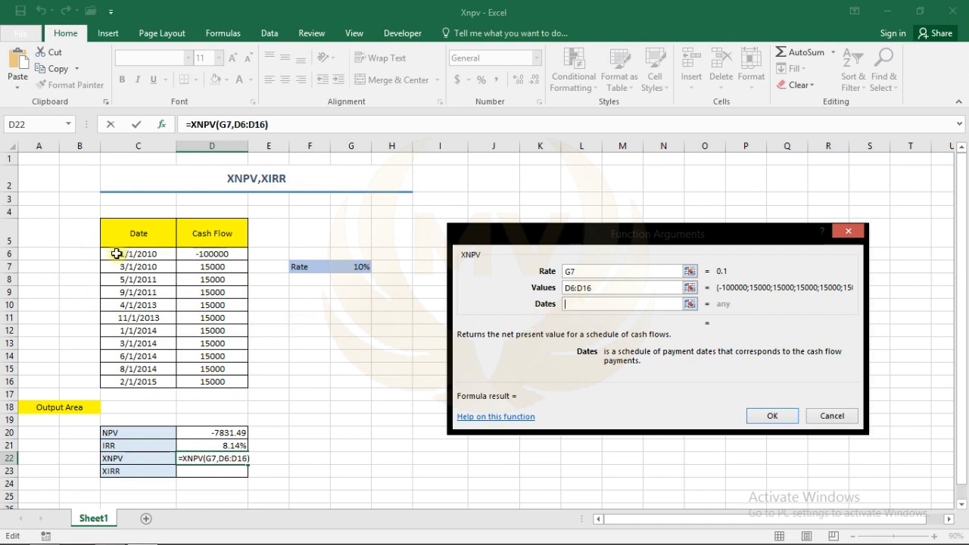
{"action": "left_click_drag", "start_coordinate": [115, 254], "coordinate": [130, 381]}
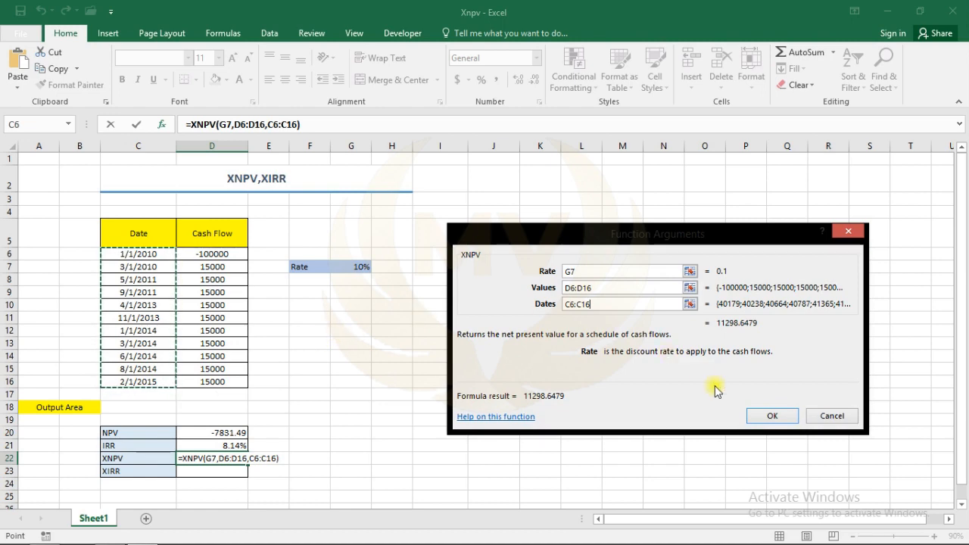
{"action": "left_click", "coordinate": [757, 413]}
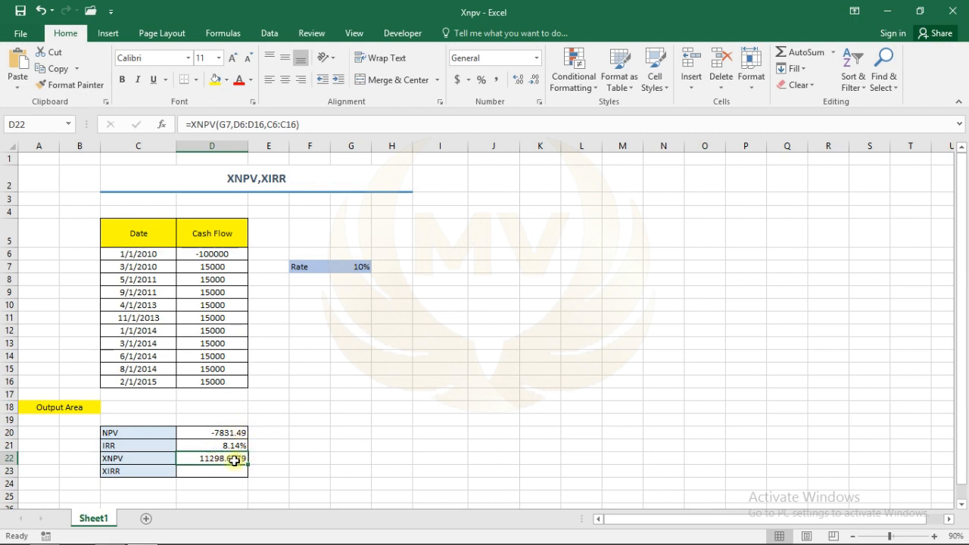
Step: Begin an XIRR formula in the XIRR output cell D23
{"action": "left_click", "coordinate": [196, 469]}
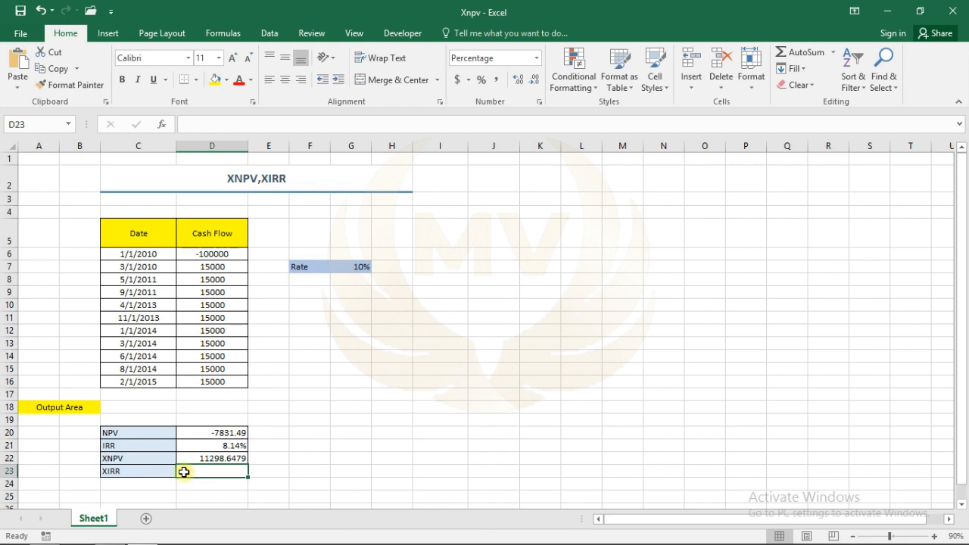
{"action": "type", "text": "="}
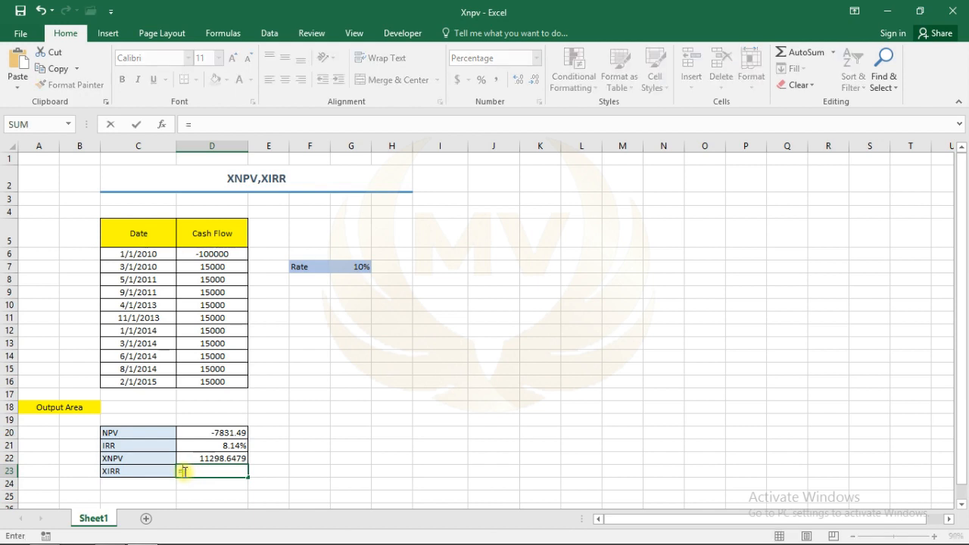
{"action": "type", "text": "x"}
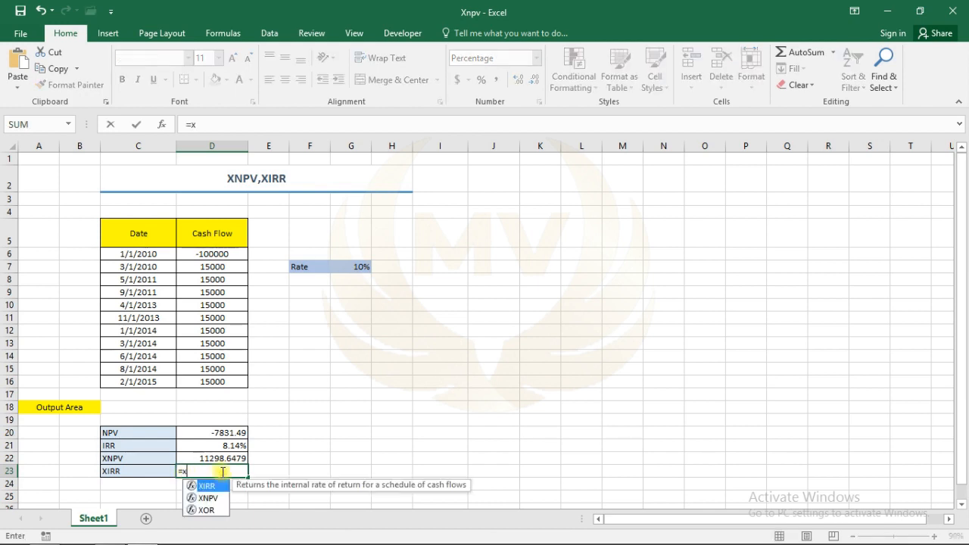
{"action": "type", "text": "i"}
{"action": "double_click", "coordinate": [212, 485]}
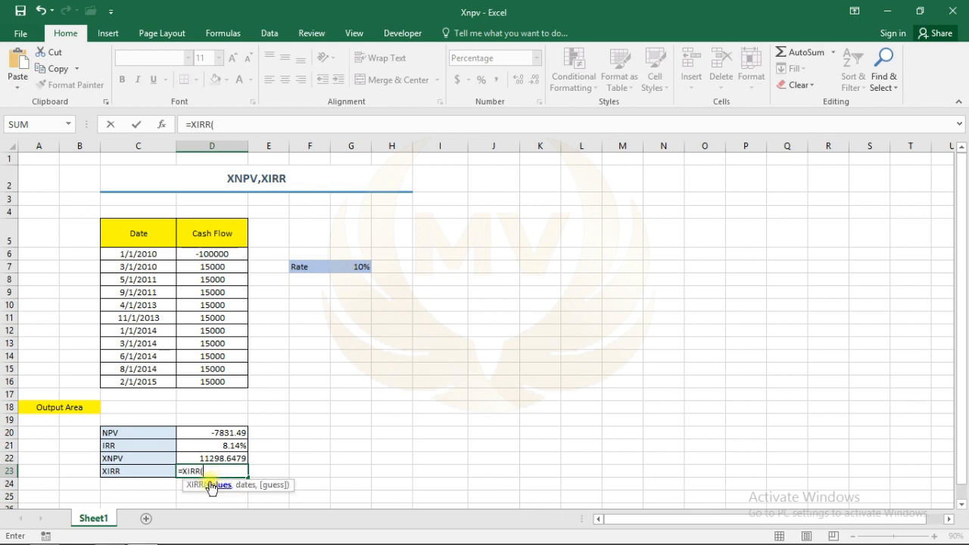
Step: Fill the XIRR arguments with Values D6:D16 and Dates C6:C16, and confirm
{"action": "left_click", "coordinate": [162, 124]}
{"action": "left_click_drag", "start_coordinate": [493, 234], "coordinate": [444, 231]}
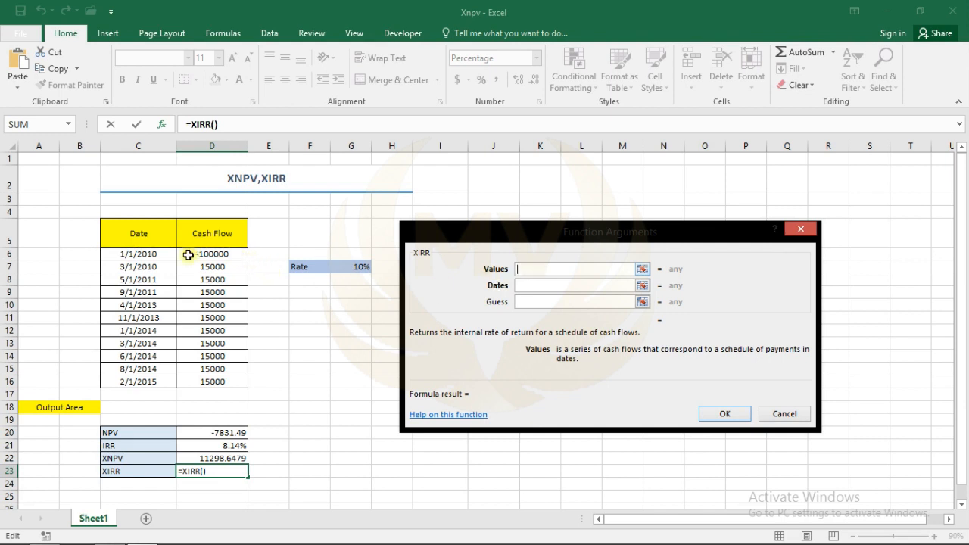
{"action": "left_click_drag", "start_coordinate": [188, 255], "coordinate": [241, 381]}
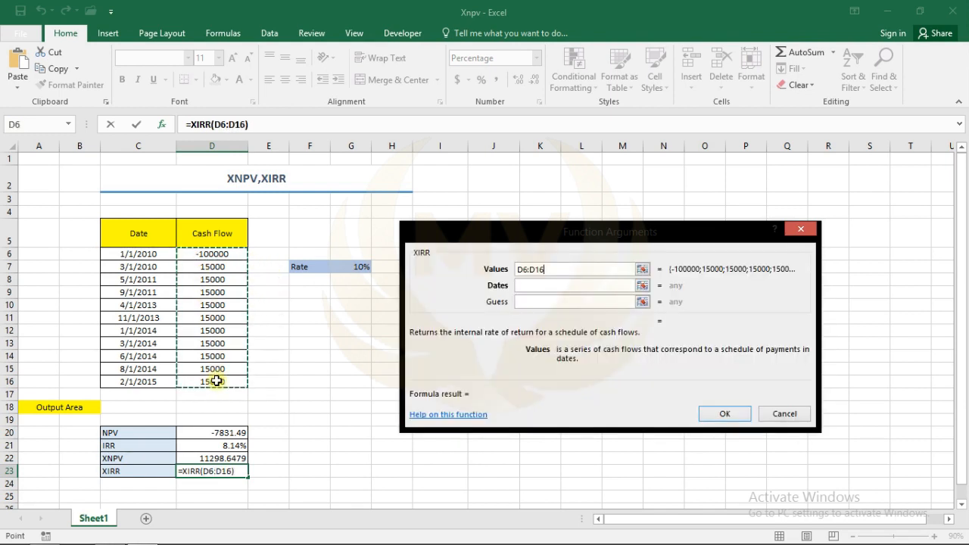
{"action": "left_click_drag", "start_coordinate": [500, 239], "coordinate": [512, 239]}
{"action": "left_click", "coordinate": [540, 285]}
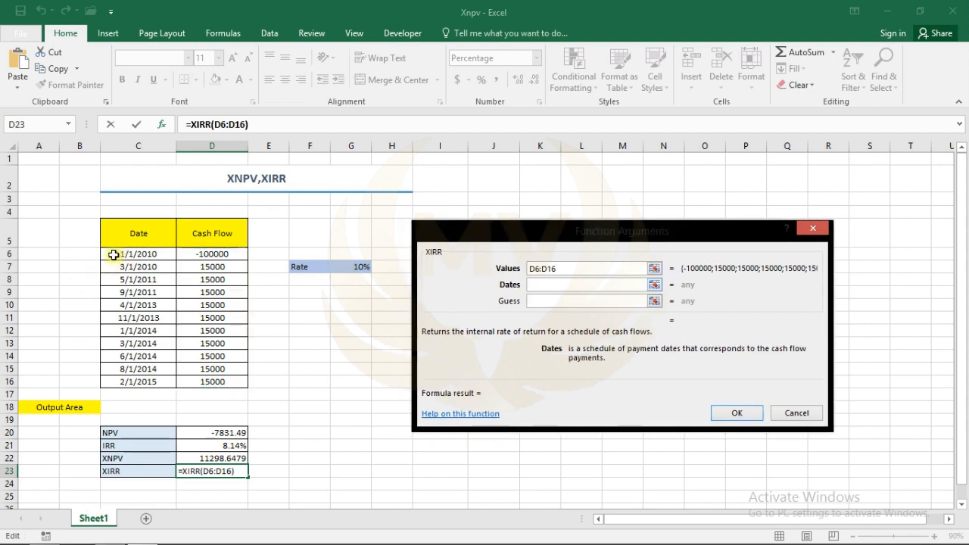
{"action": "left_click_drag", "start_coordinate": [112, 255], "coordinate": [129, 376]}
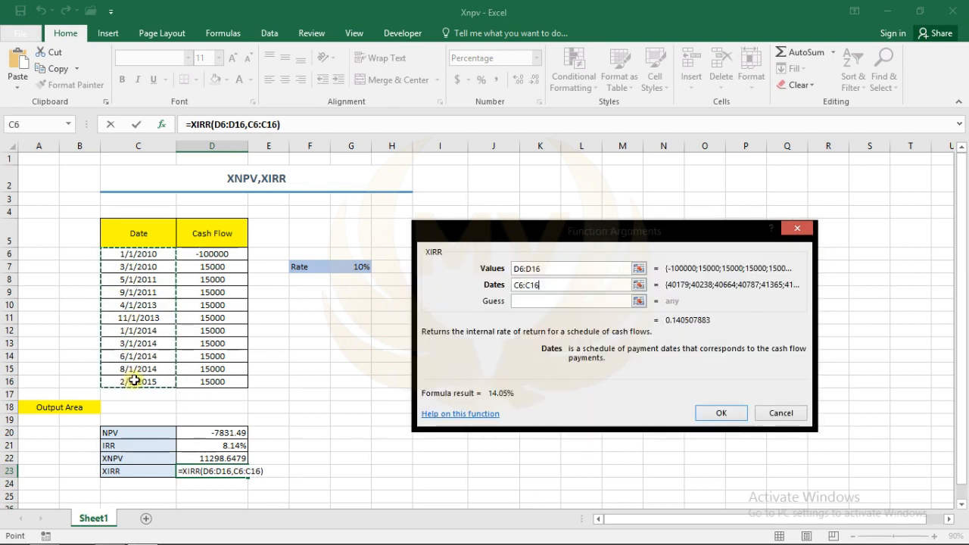
{"action": "left_click", "coordinate": [718, 413]}
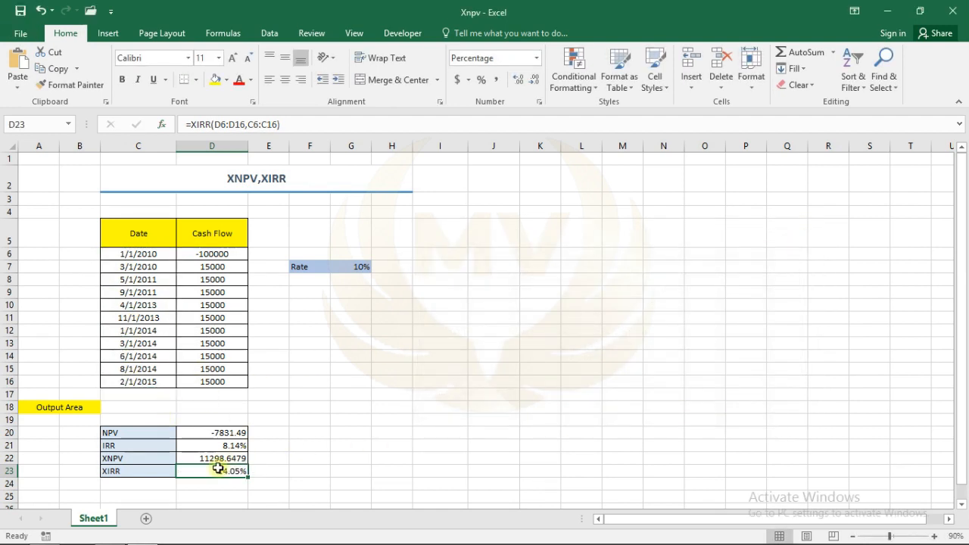